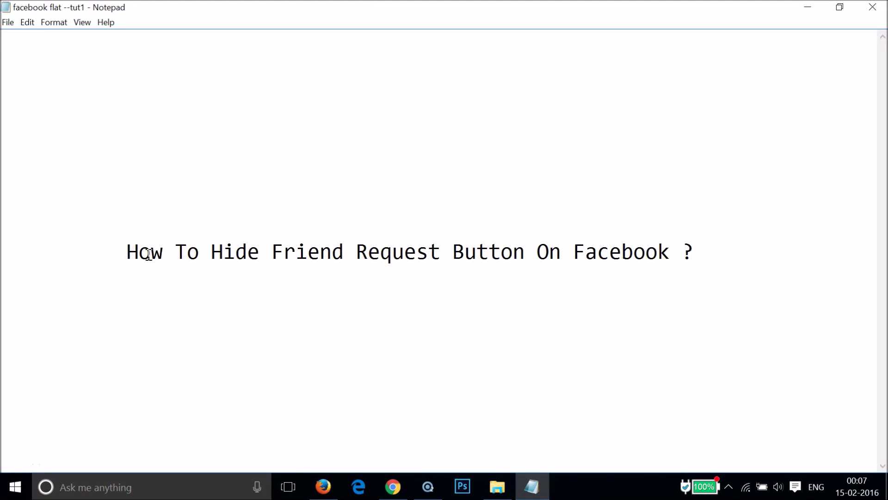
In Firefox, preview the profile with View As, showing Add Friend, then exit to the timeline
{"action": "left_click", "coordinate": [169, 254]}
{"action": "left_click", "coordinate": [323, 486]}
{"action": "scroll", "coordinate": [71, 318], "scroll_direction": "up", "scroll_amount": 2}
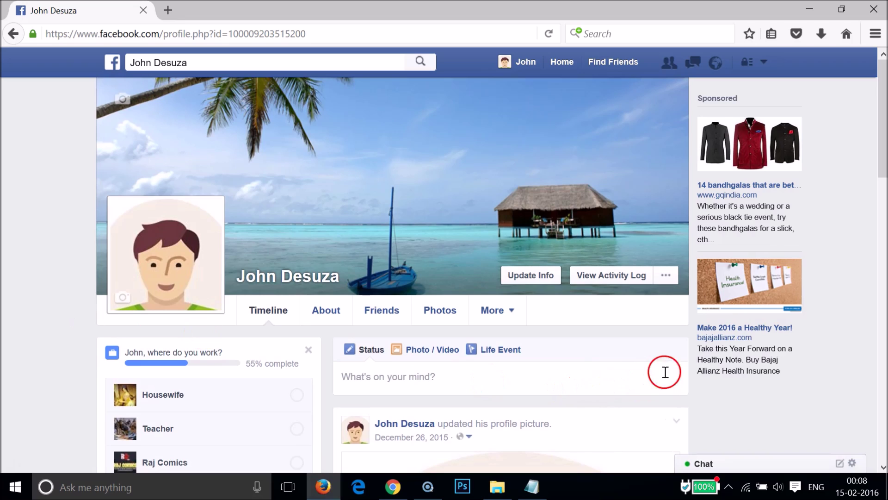
{"action": "left_click", "coordinate": [667, 276]}
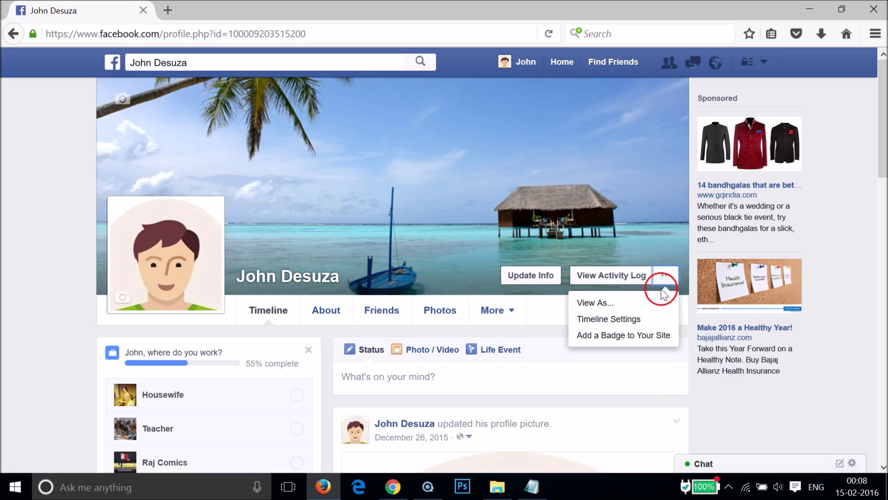
{"action": "left_click", "coordinate": [628, 303]}
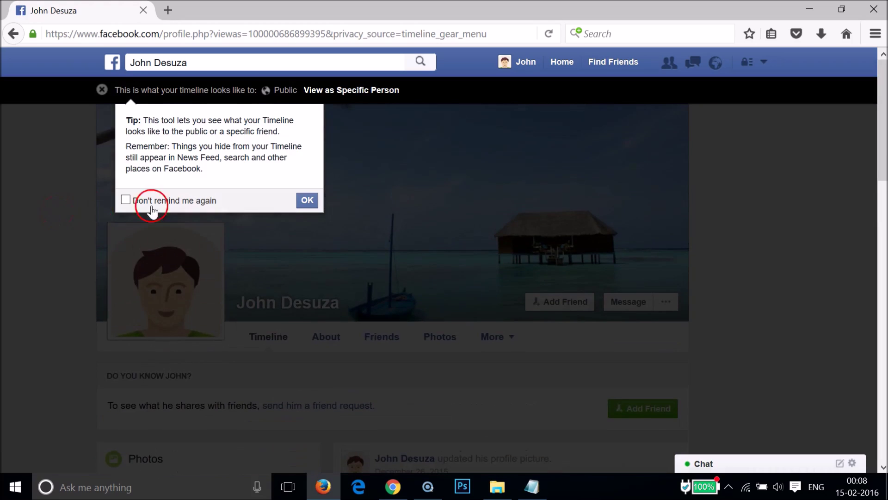
{"action": "left_click", "coordinate": [307, 200]}
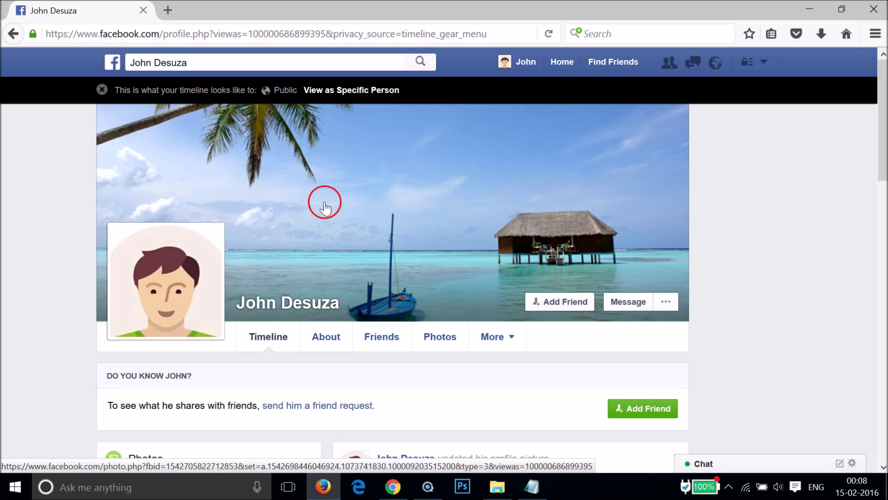
{"action": "left_click", "coordinate": [101, 91]}
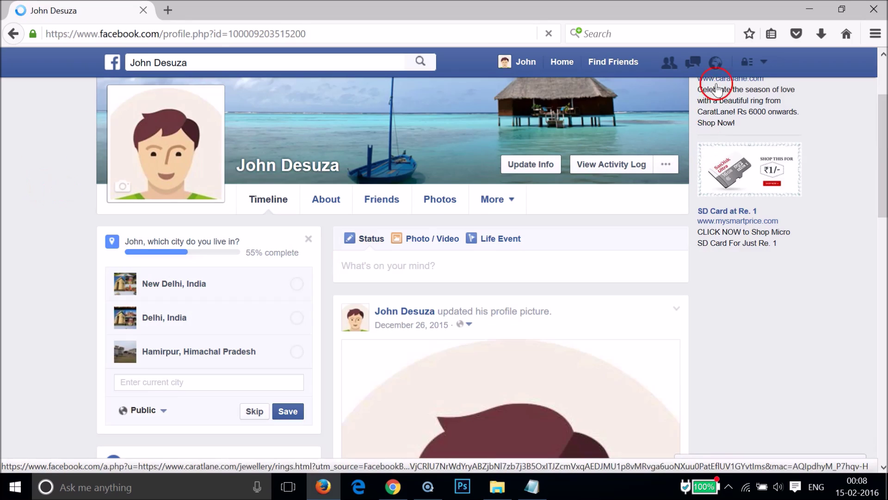
Go to Settings > Privacy and expand 'Who can send you friend requests', currently Everyone
{"action": "left_click", "coordinate": [764, 64]}
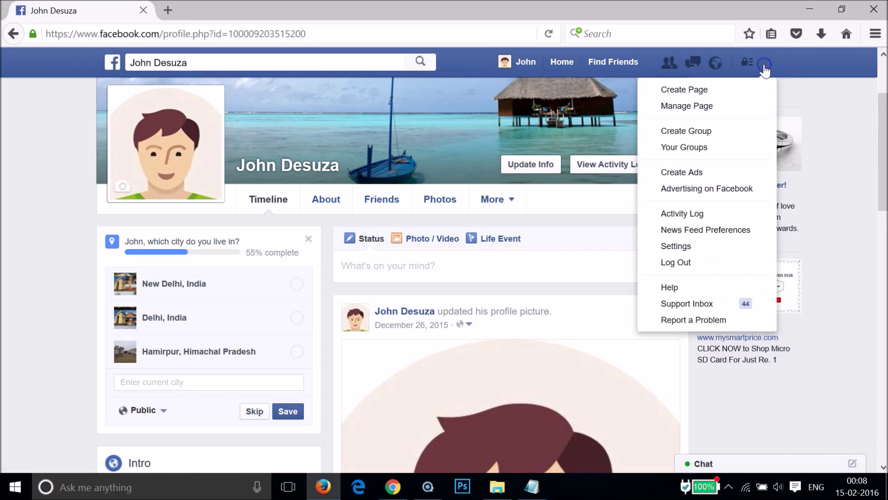
{"action": "left_click", "coordinate": [700, 248]}
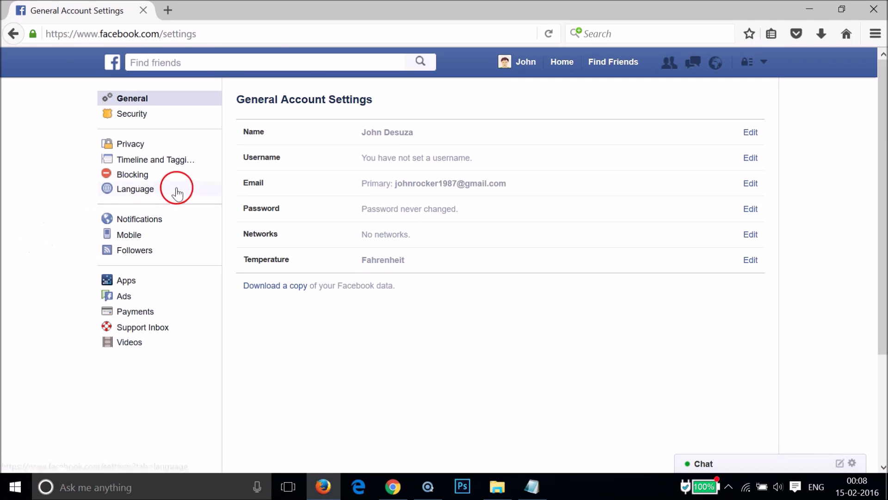
{"action": "left_click", "coordinate": [142, 146]}
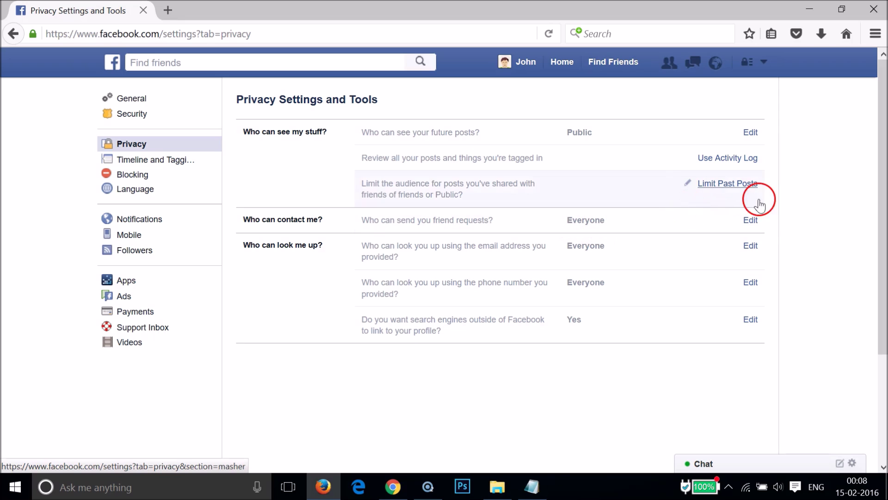
{"action": "left_click", "coordinate": [751, 219]}
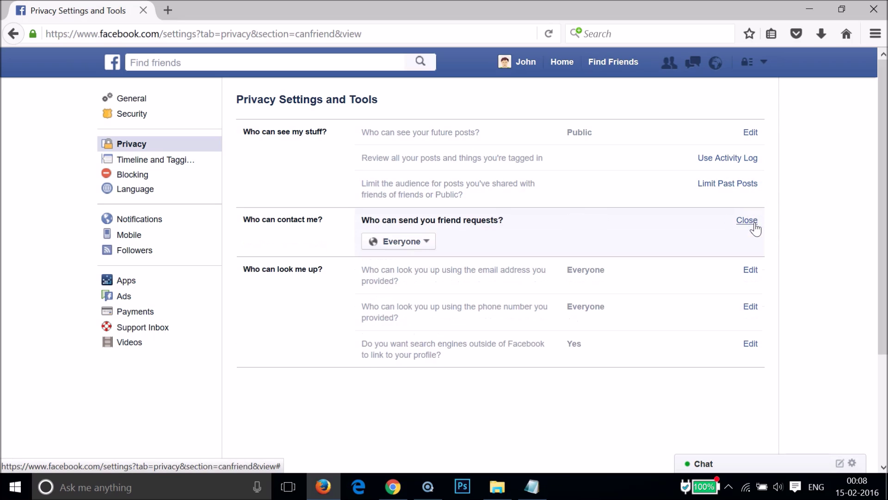
Change the friend-request audience to Friends of Friends and return to the profile timeline
{"action": "left_click", "coordinate": [409, 244]}
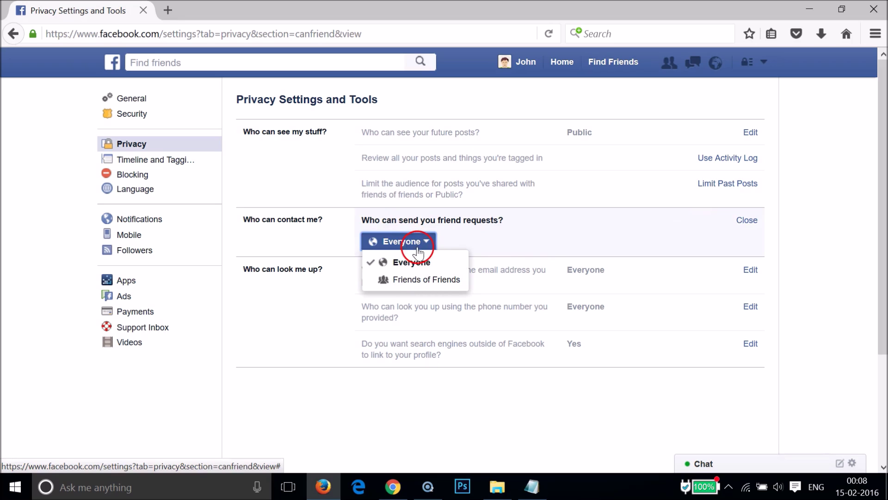
{"action": "left_click", "coordinate": [403, 279]}
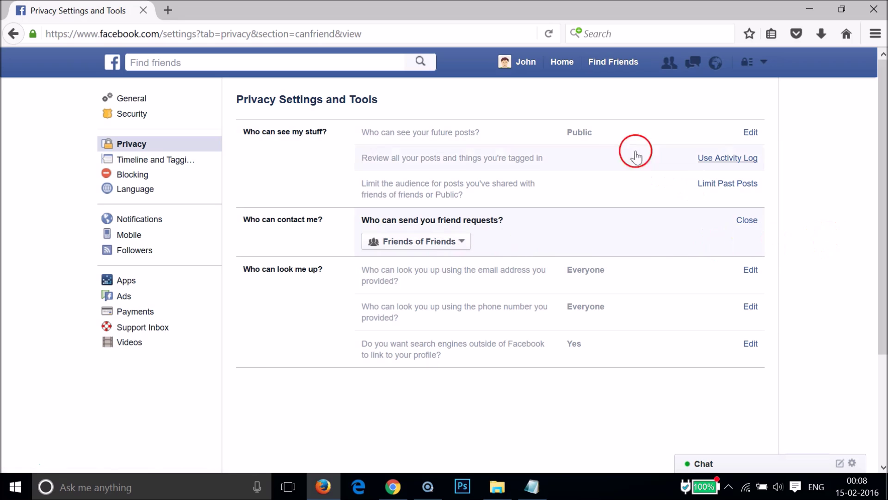
{"action": "left_click", "coordinate": [526, 62]}
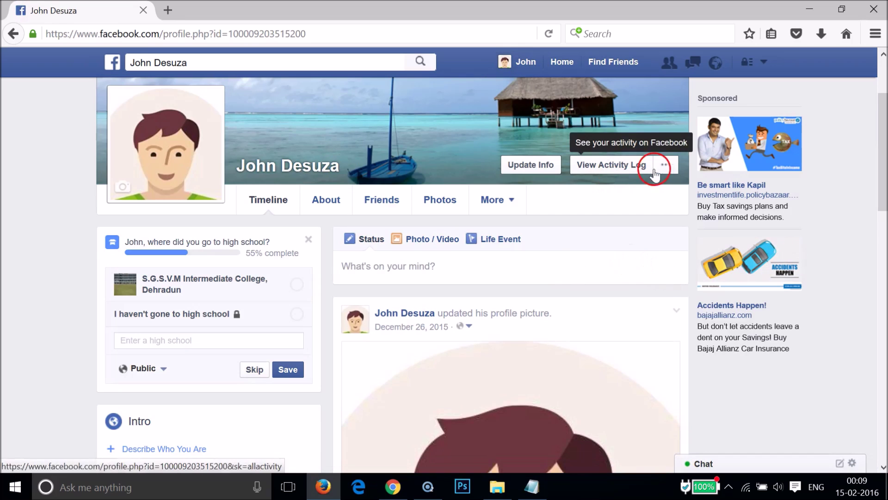
View the profile as public, with only Message and no Add Friend, after a Notepad detour, then exit
{"action": "left_click", "coordinate": [665, 167]}
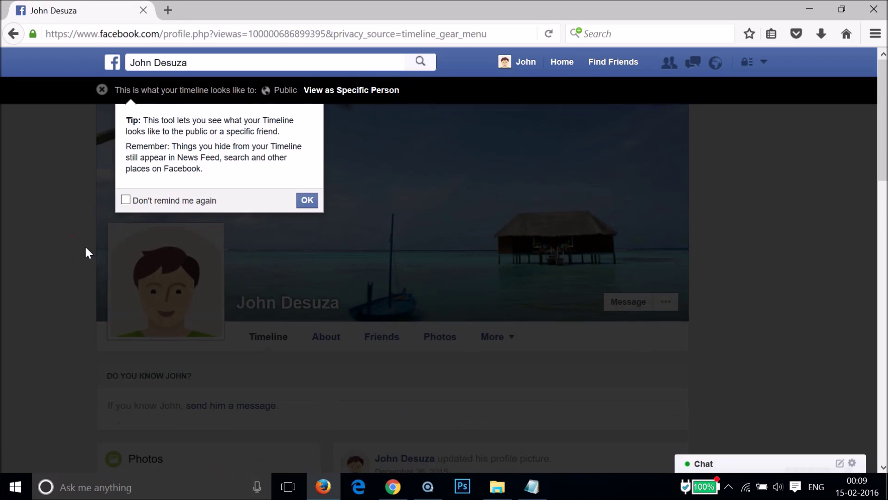
{"action": "left_click", "coordinate": [305, 200]}
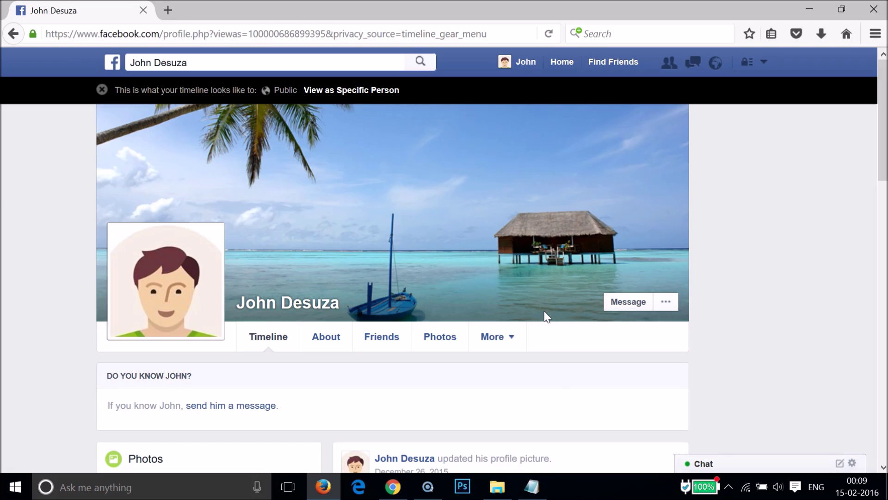
{"action": "left_click", "coordinate": [532, 487]}
{"action": "left_click", "coordinate": [454, 313]}
{"action": "left_click", "coordinate": [571, 252]}
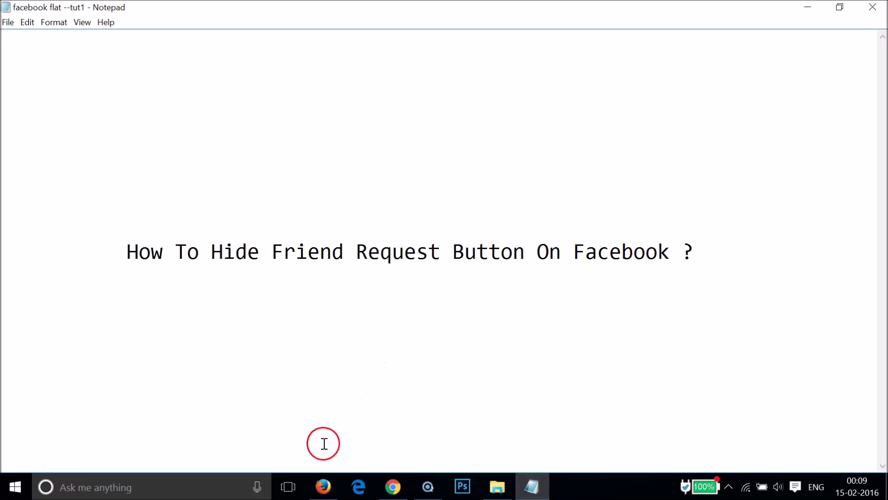
{"action": "left_click", "coordinate": [324, 487]}
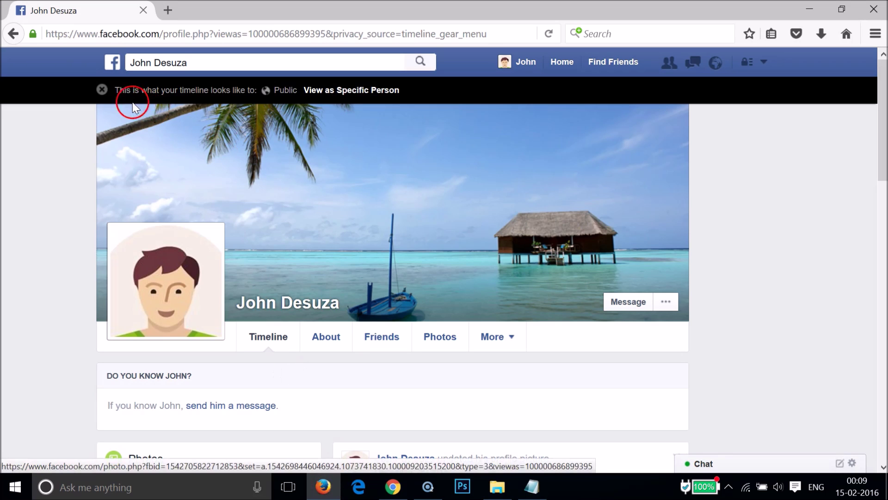
{"action": "left_click", "coordinate": [102, 91]}
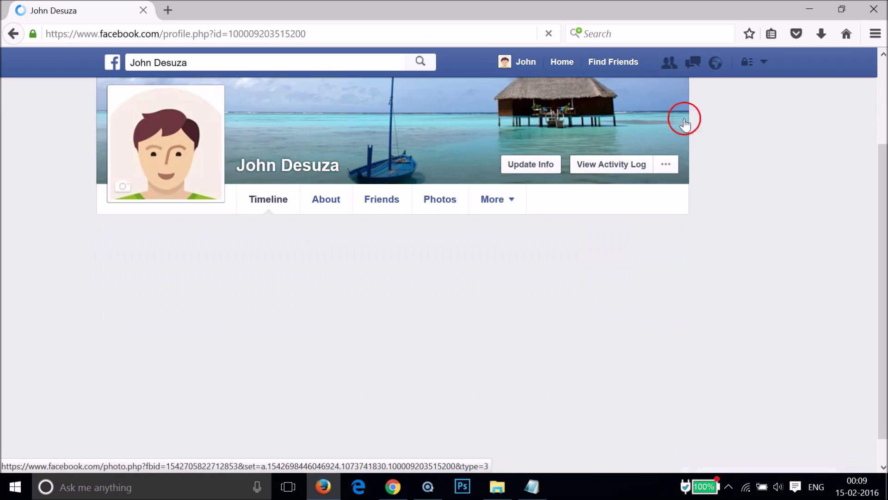
Set friend requests back to Everyone in Settings > Privacy, then return to the Notepad title
{"action": "left_click", "coordinate": [764, 63]}
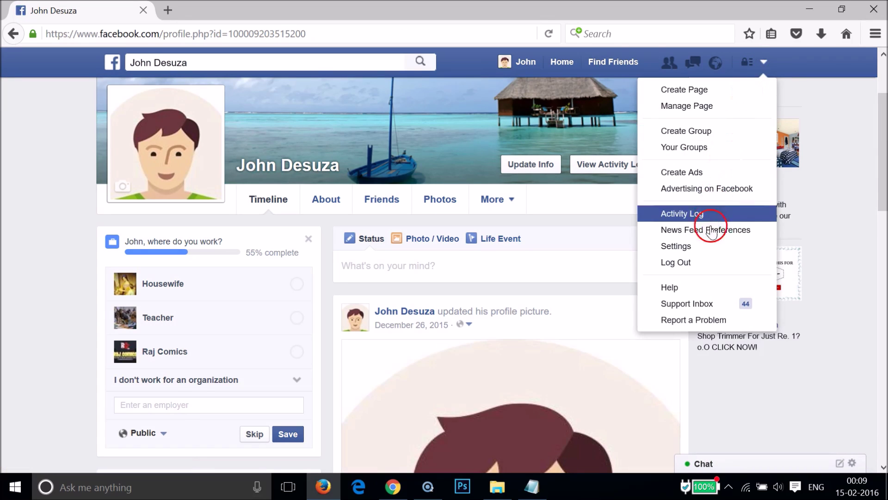
{"action": "left_click", "coordinate": [712, 247]}
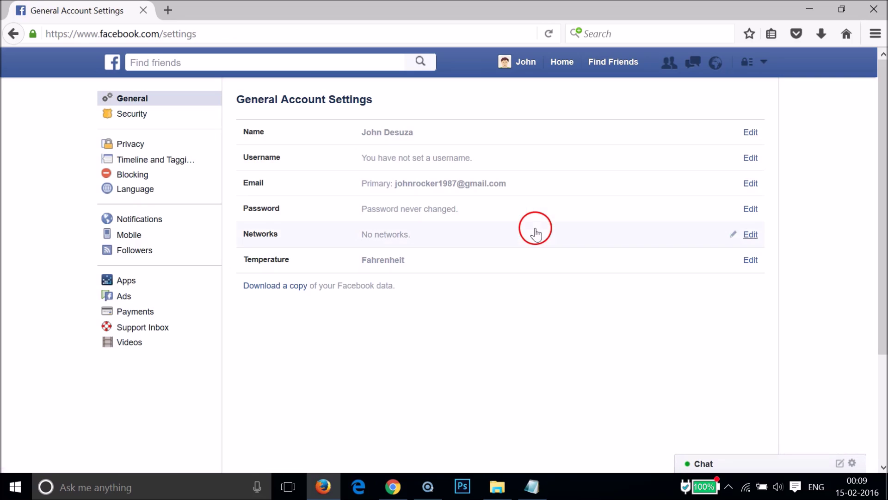
{"action": "left_click", "coordinate": [118, 144]}
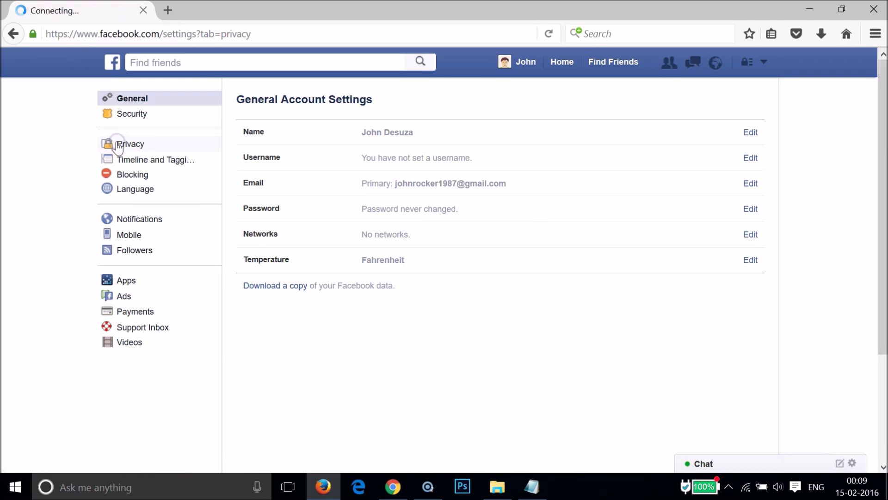
{"action": "left_click", "coordinate": [750, 220]}
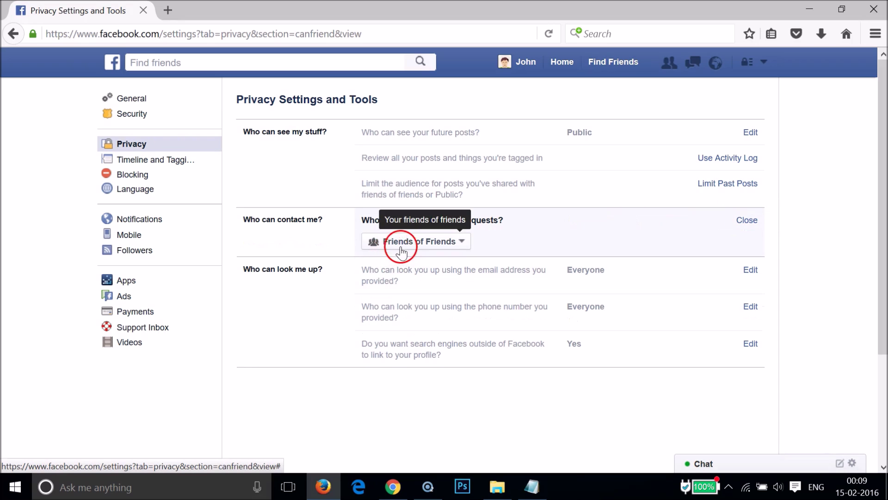
{"action": "left_click", "coordinate": [416, 240]}
{"action": "left_click", "coordinate": [410, 262]}
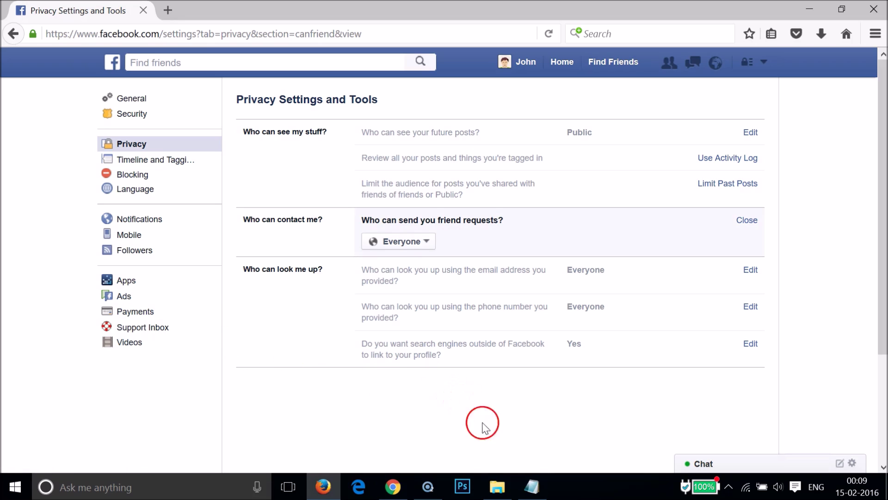
{"action": "left_click", "coordinate": [532, 486]}
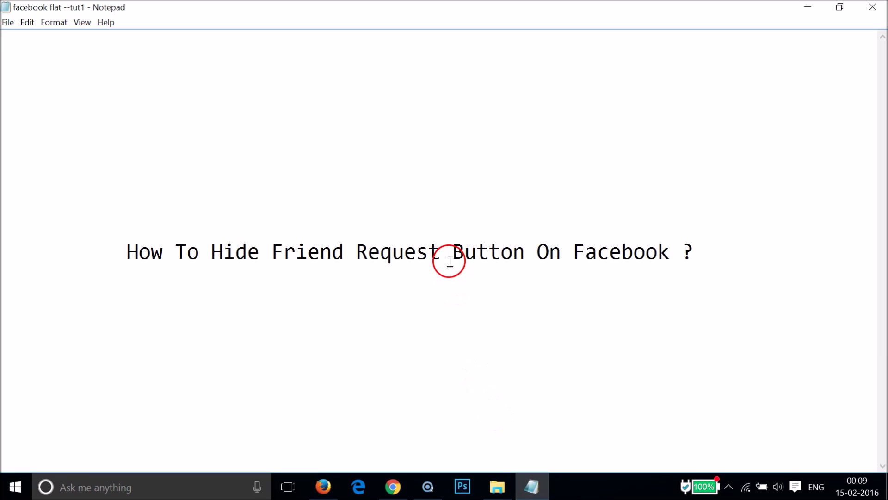